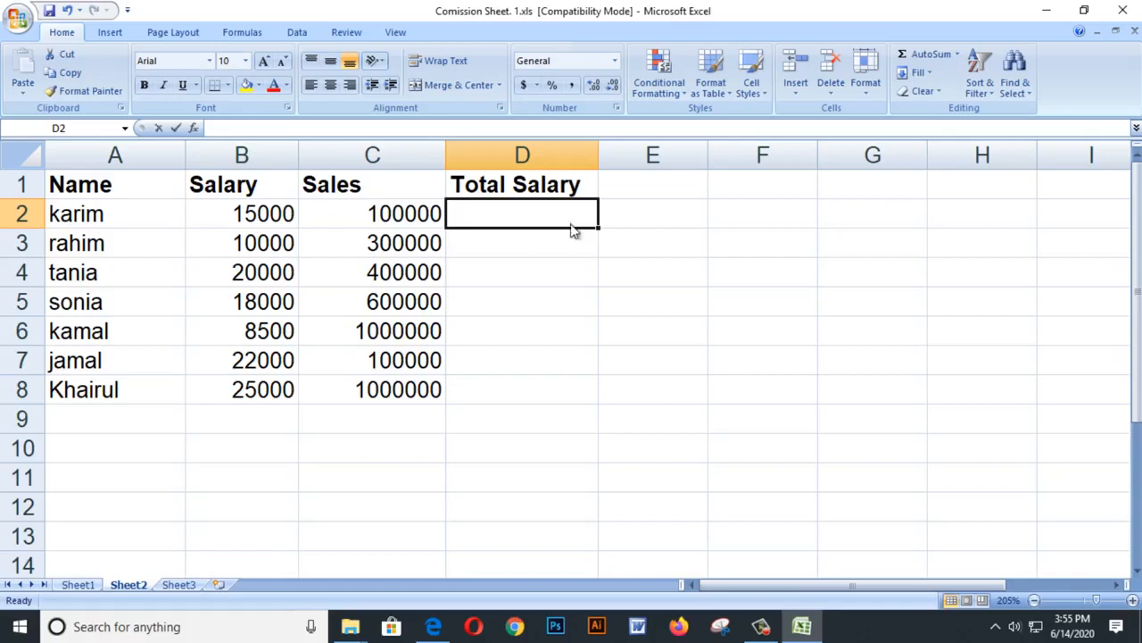
Step: Start an IF formula in D2 that returns c2*3% when c2<=100000
text(=if)
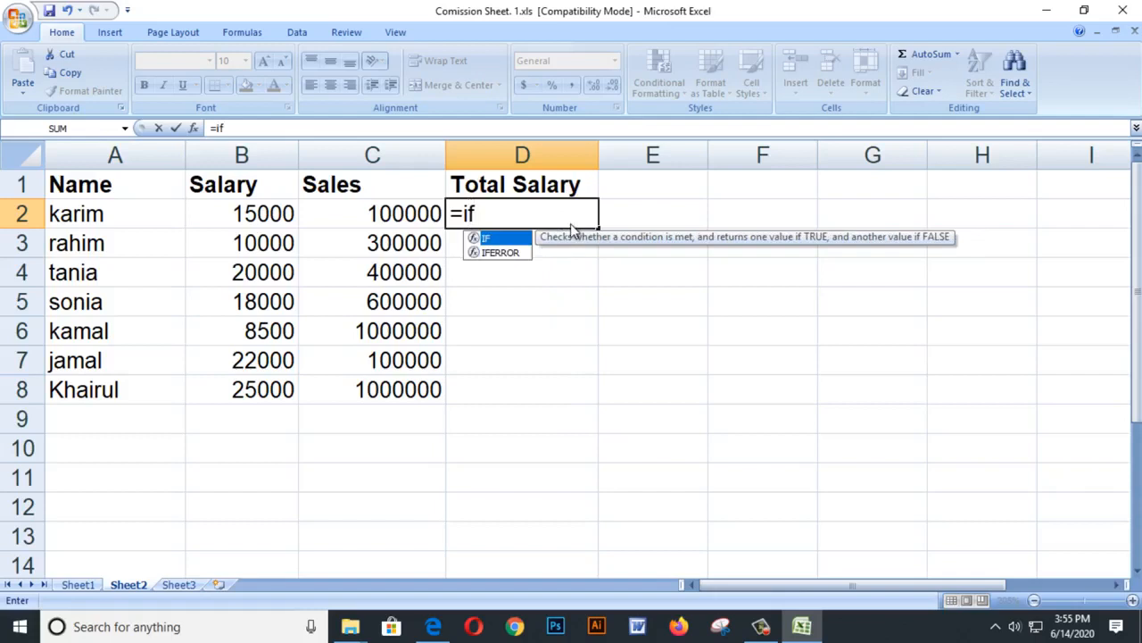
text(()
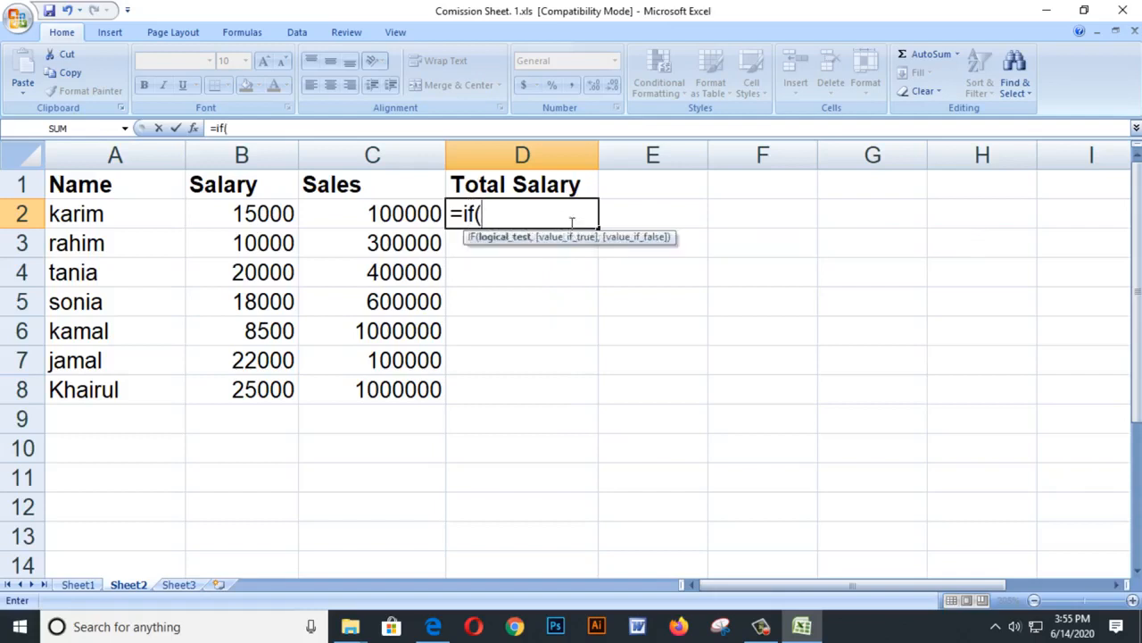
text(c2>=)
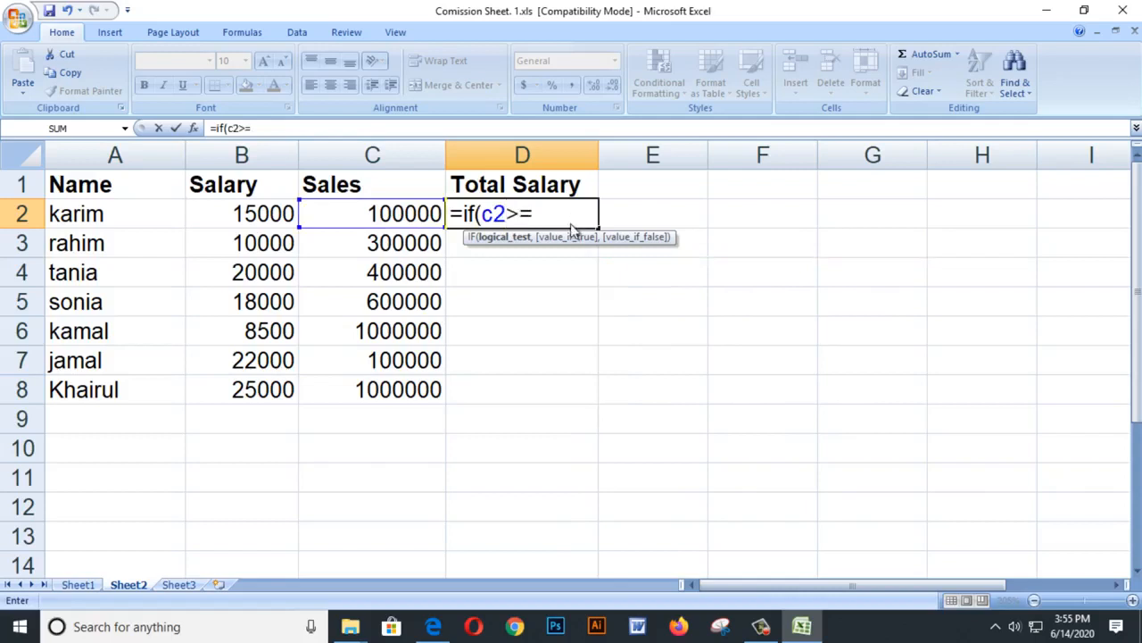
key(BackSpace)
key(BackSpace)
text(<=100000,)
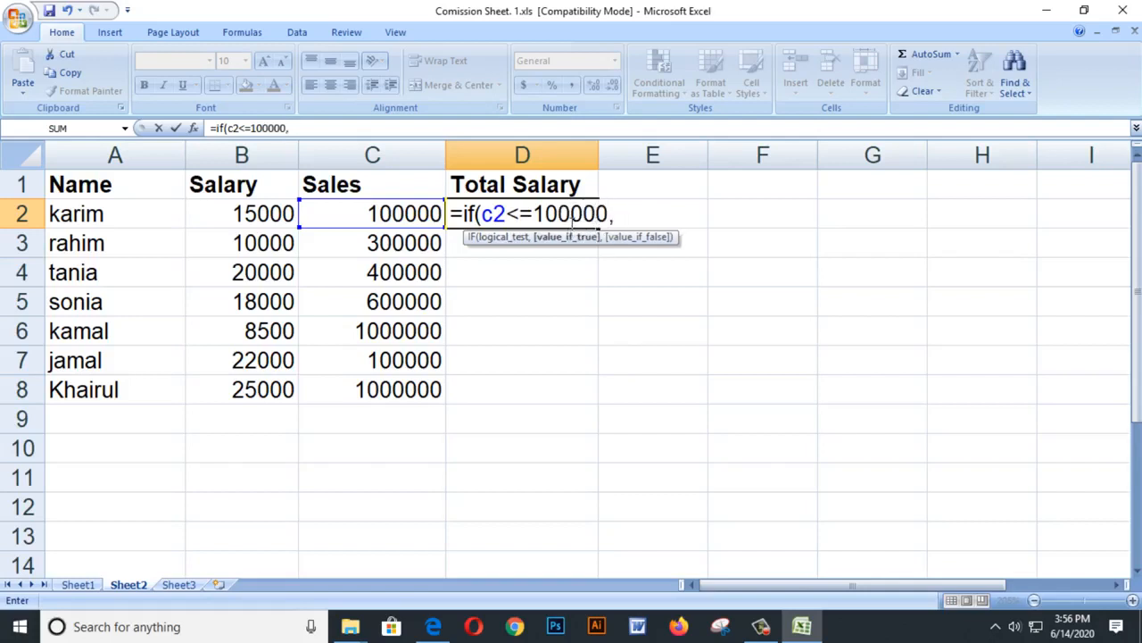
text(c2*3%)
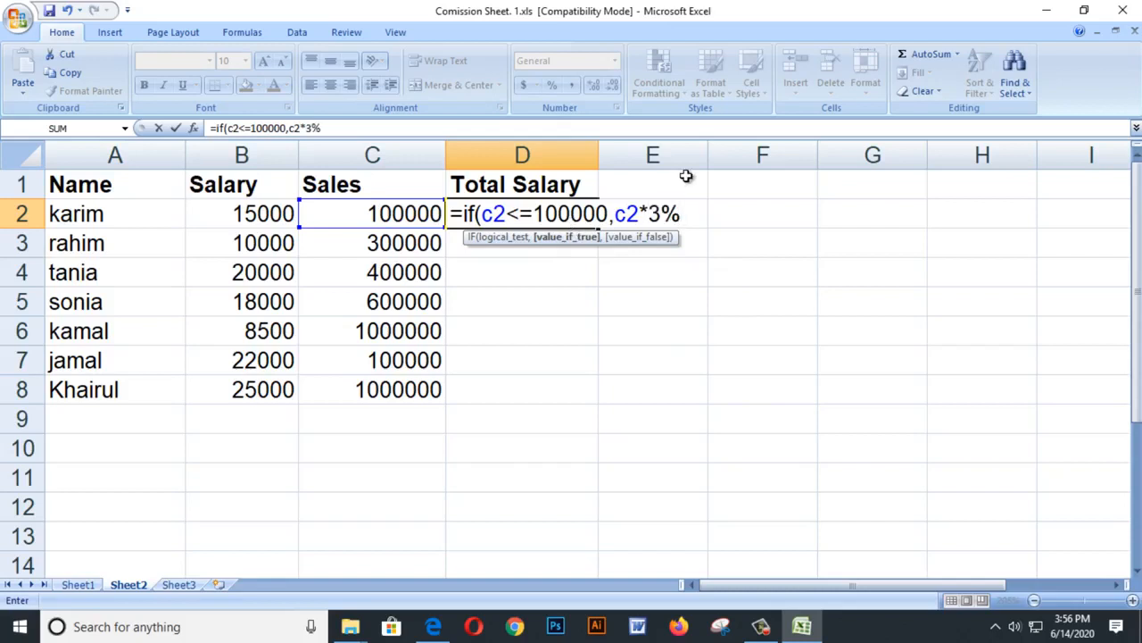
Step: Check the commission rates in Commission sheet 2.pdf in Edge and, back in Excel's D2 formula, nest a second IF returning c2*5% when c2<=300000
click(433, 627)
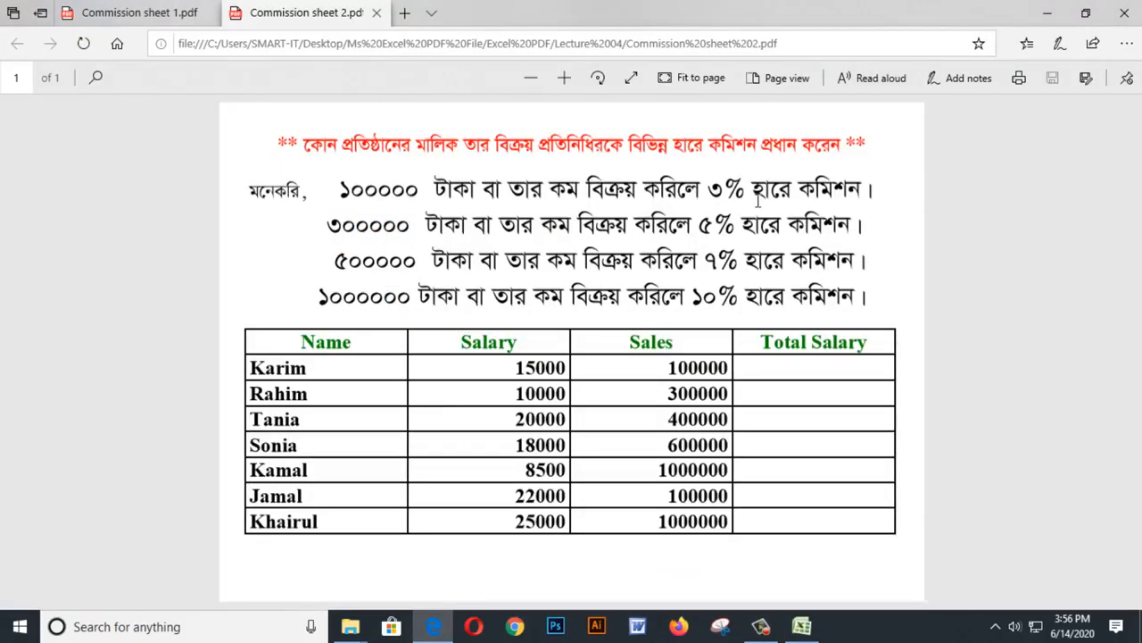
click(801, 626)
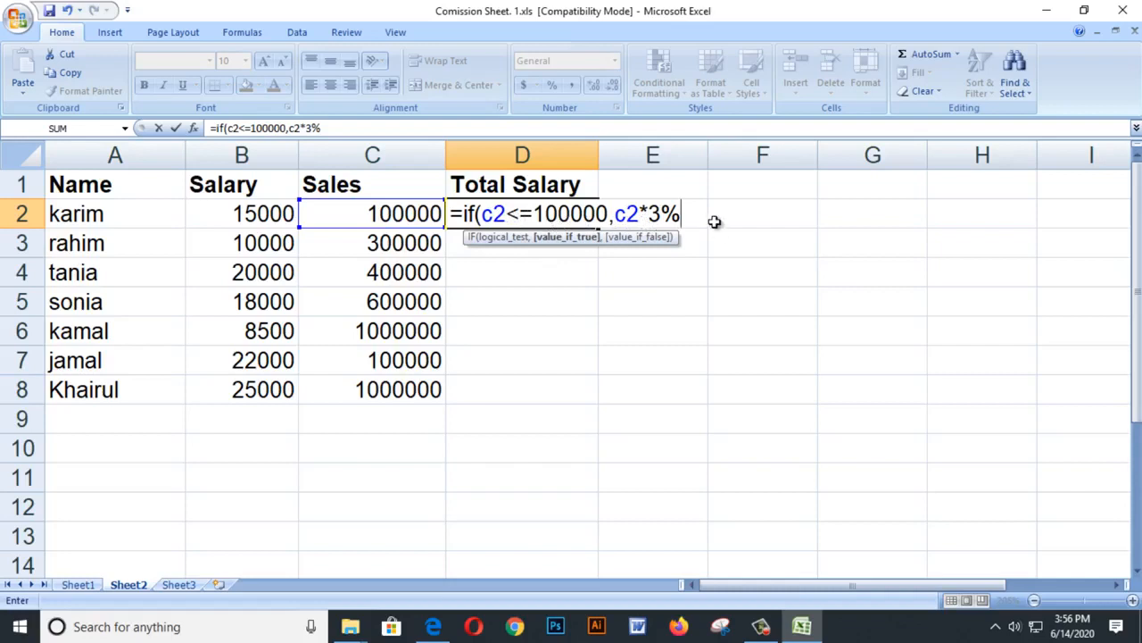
text(,if)
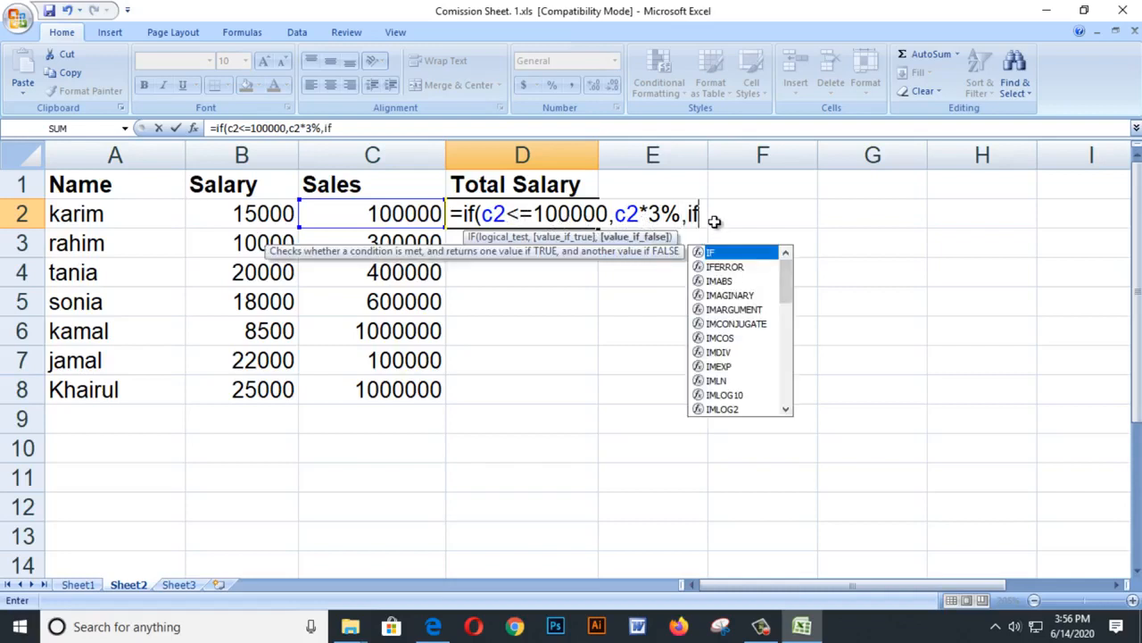
text((c2)
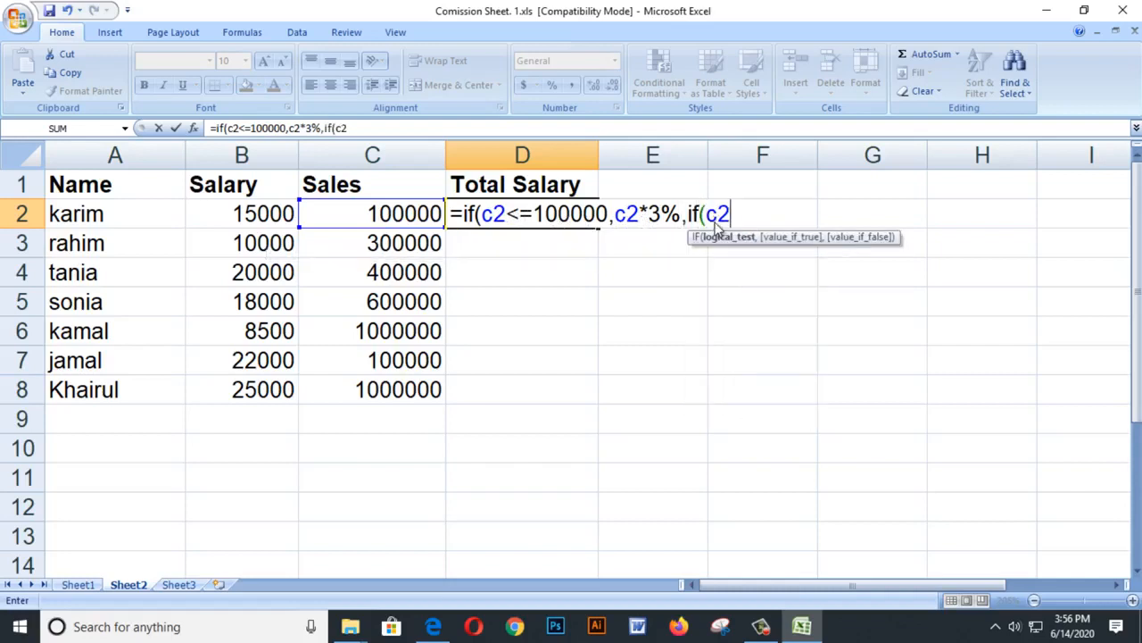
text(<=300)
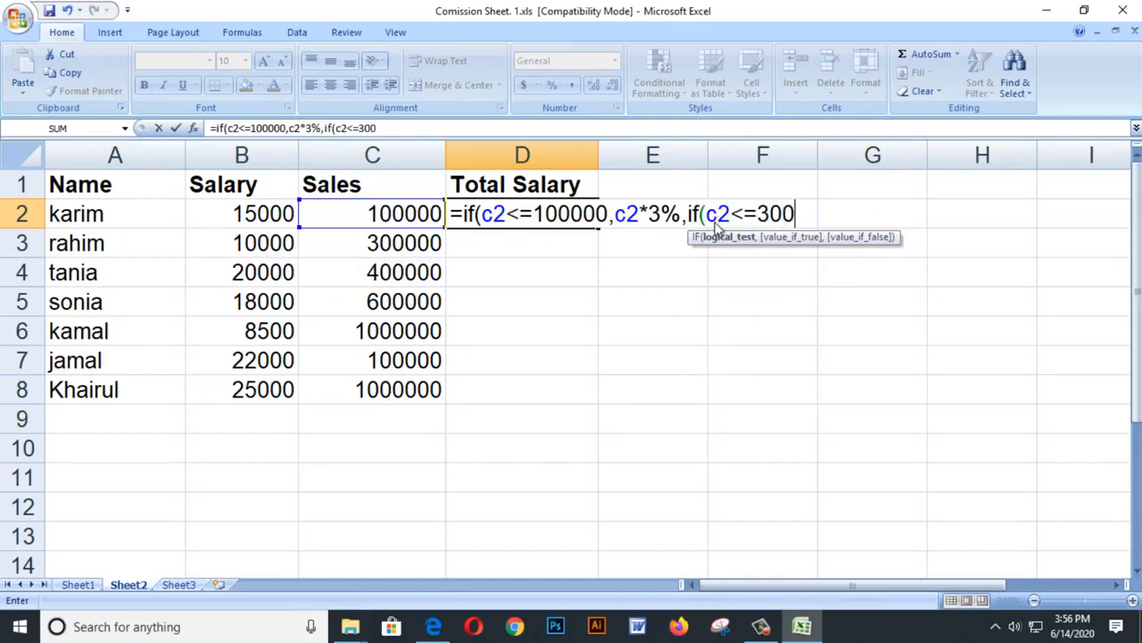
text(000)
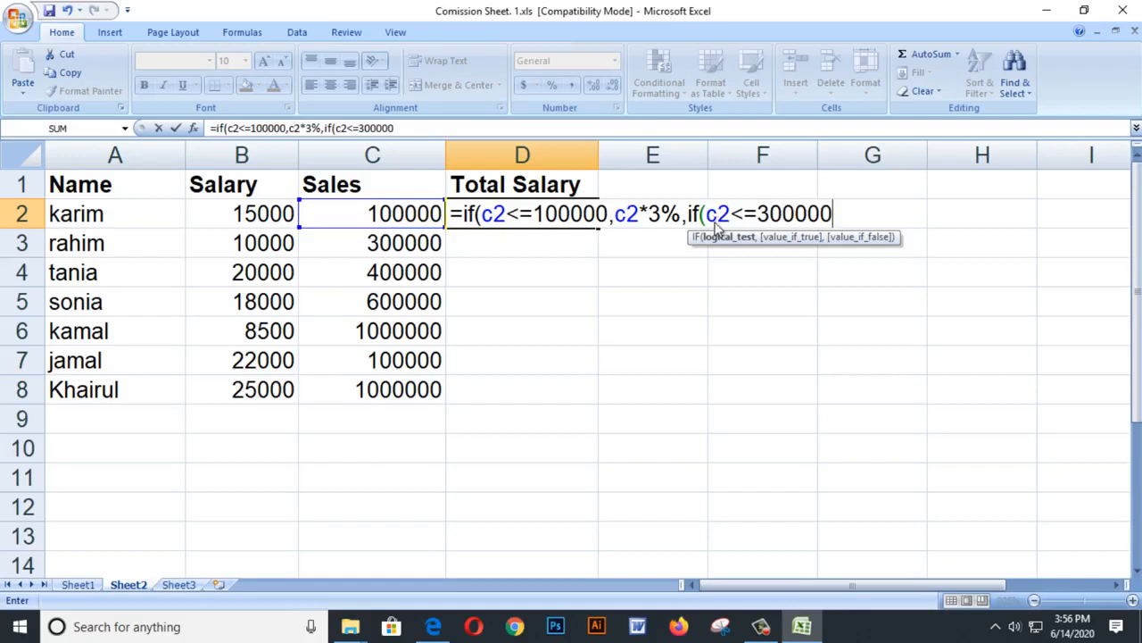
text(,c2*)
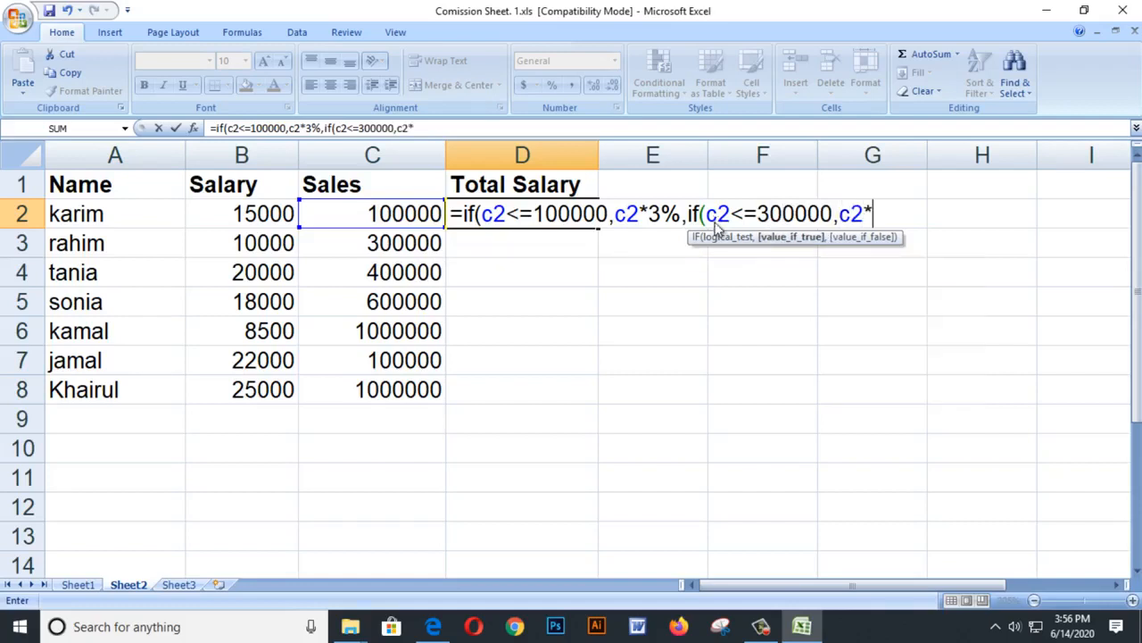
text(5%,if(c)
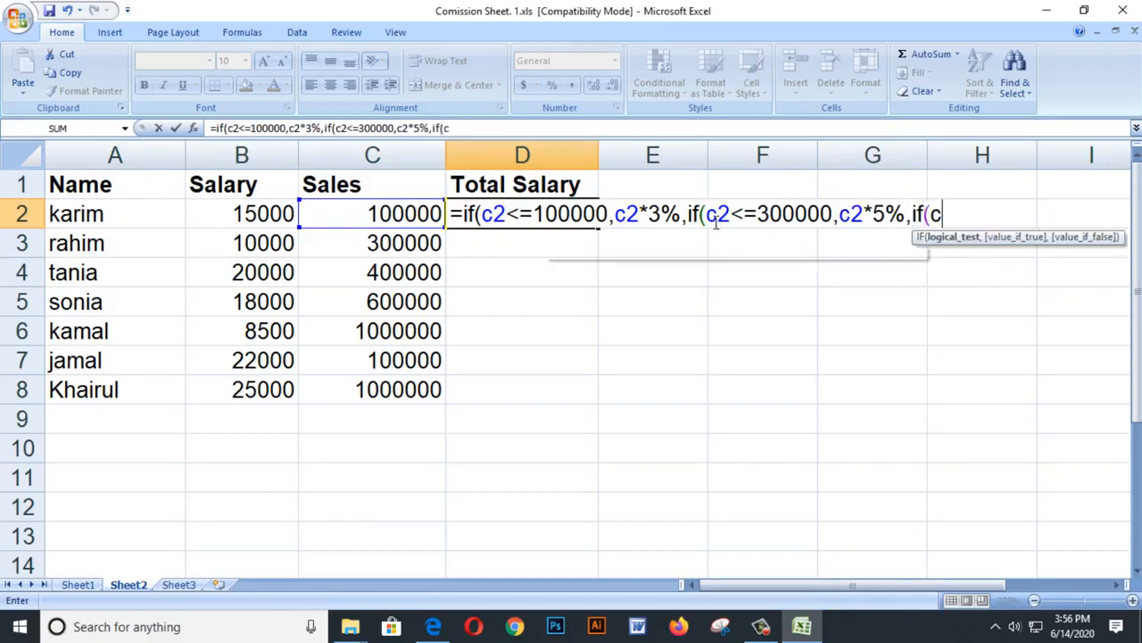
Step: Give the third nested IF in D2 the condition c2<=500000 with the result c2*7%
text(2<=)
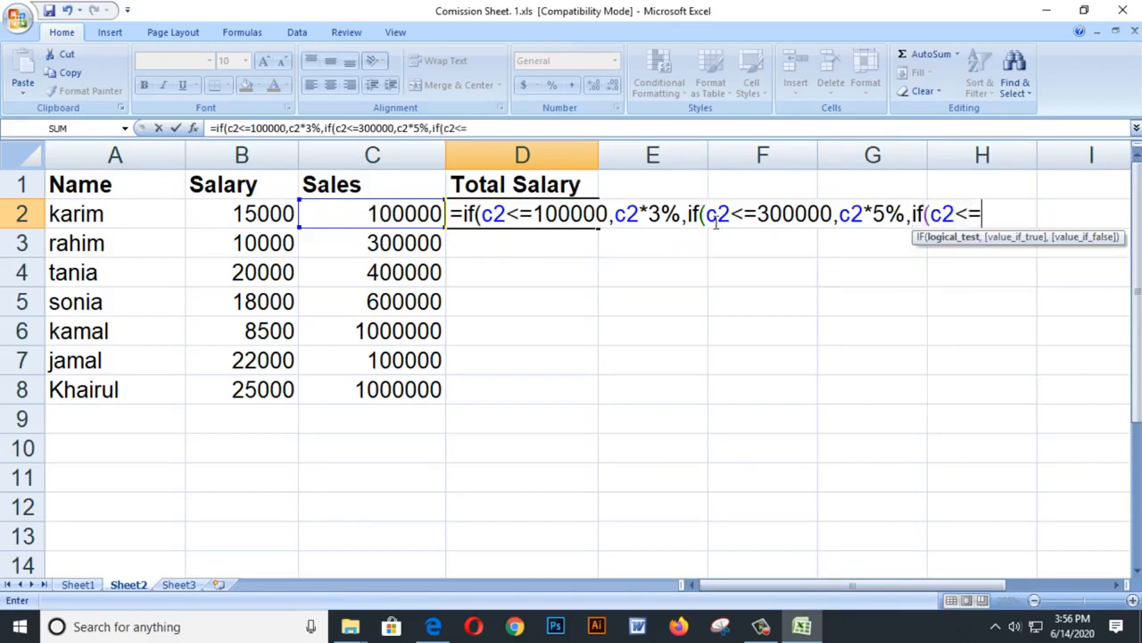
text(5)
text(00000)
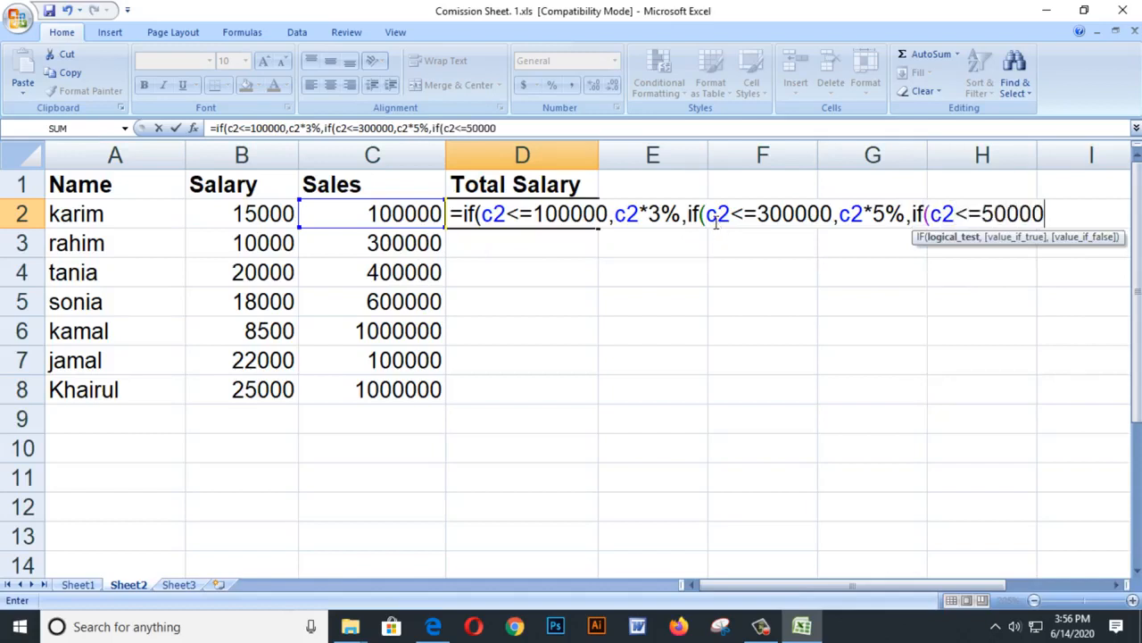
text(,c2*)
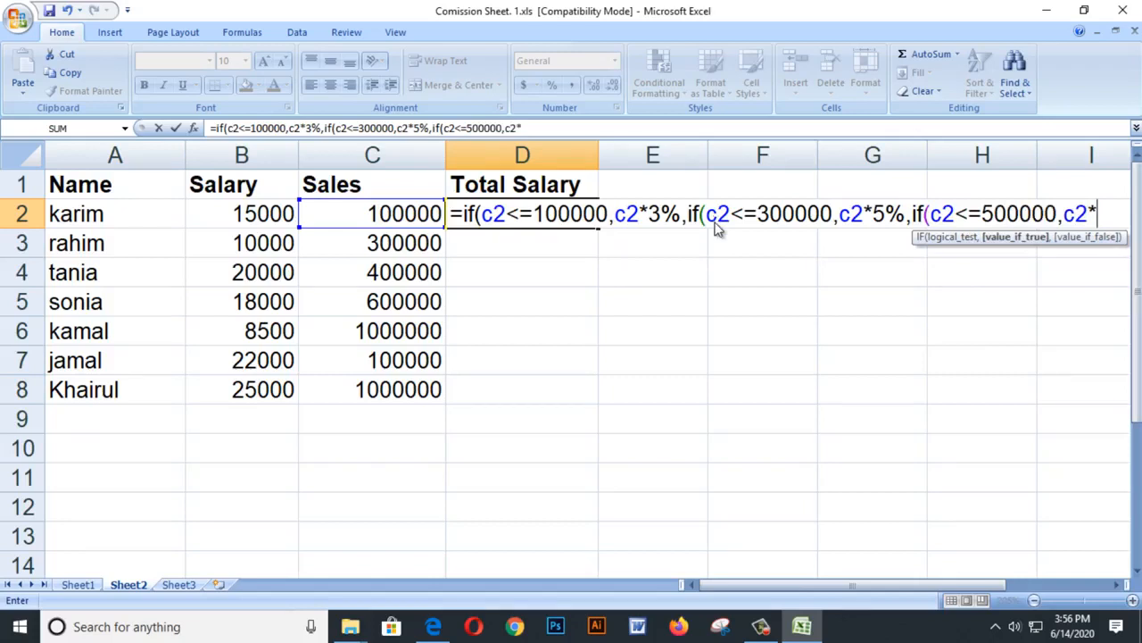
text(7)
text(%)
Step: Nest a fourth IF returning c2*10% when c2<=1000000, close all four parentheses, and enter the formula in D2
text(,if()
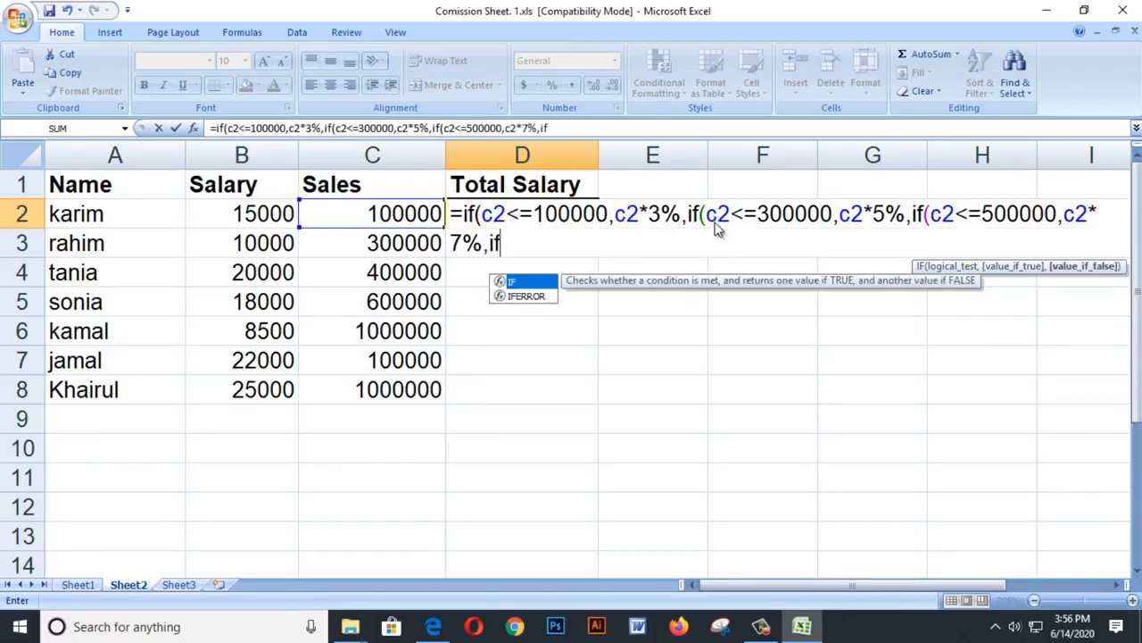
text(c2<=)
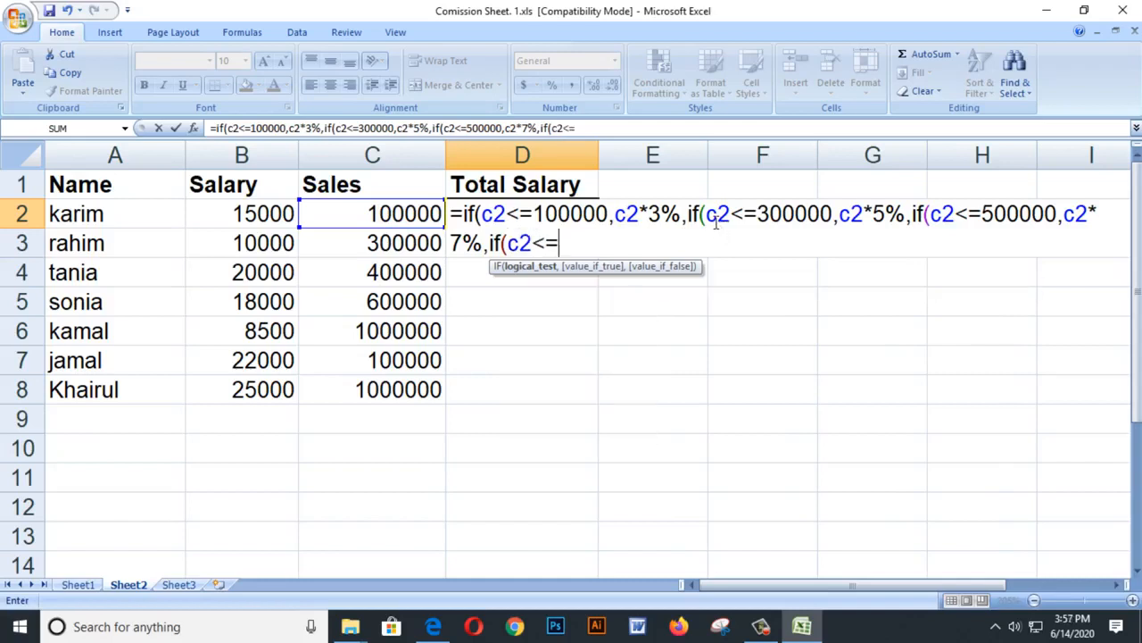
text(1000000)
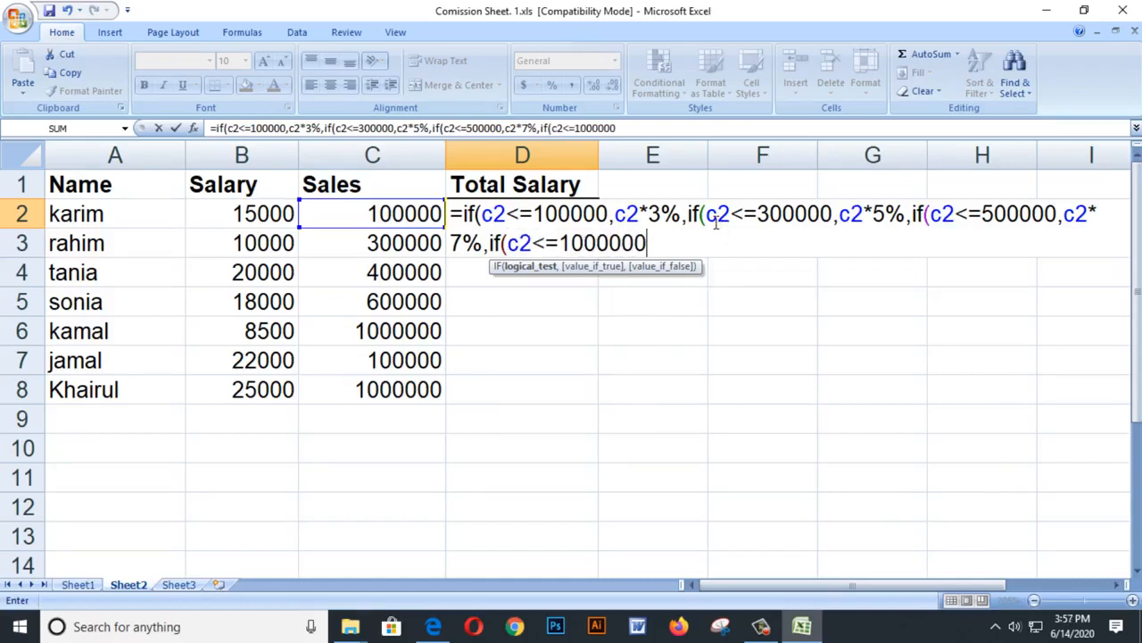
text(,c2*)
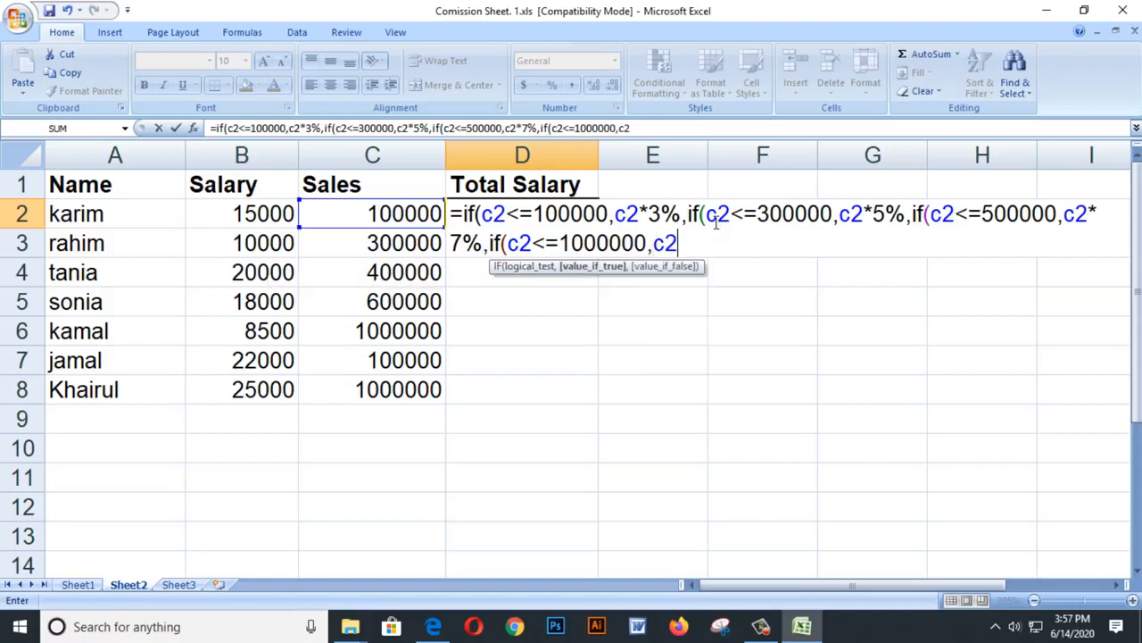
text(10%)
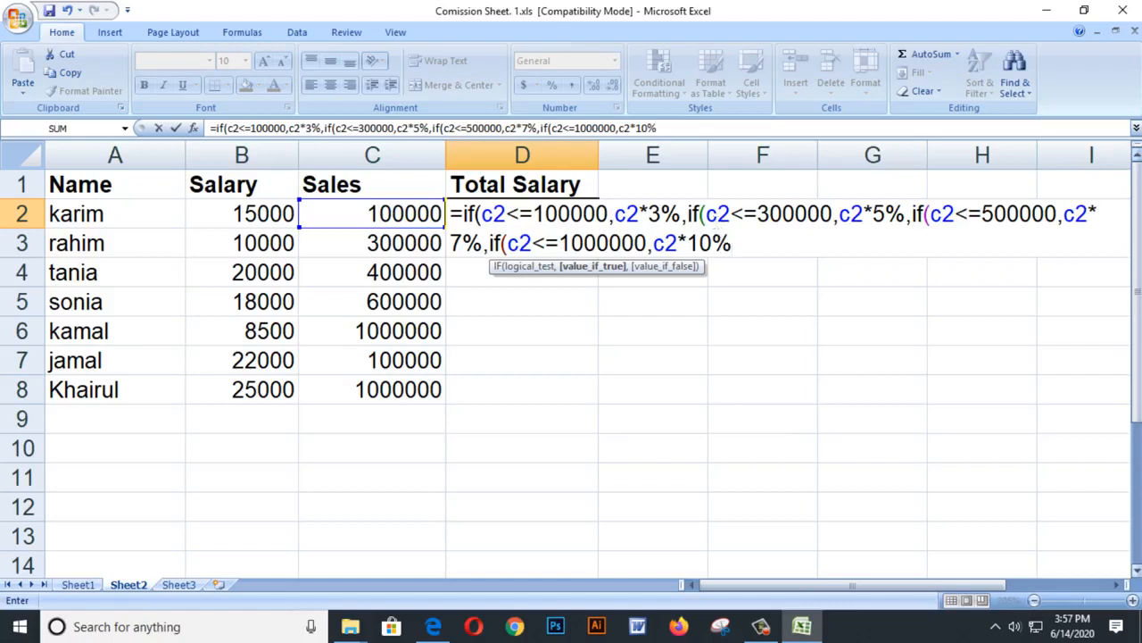
text()))))
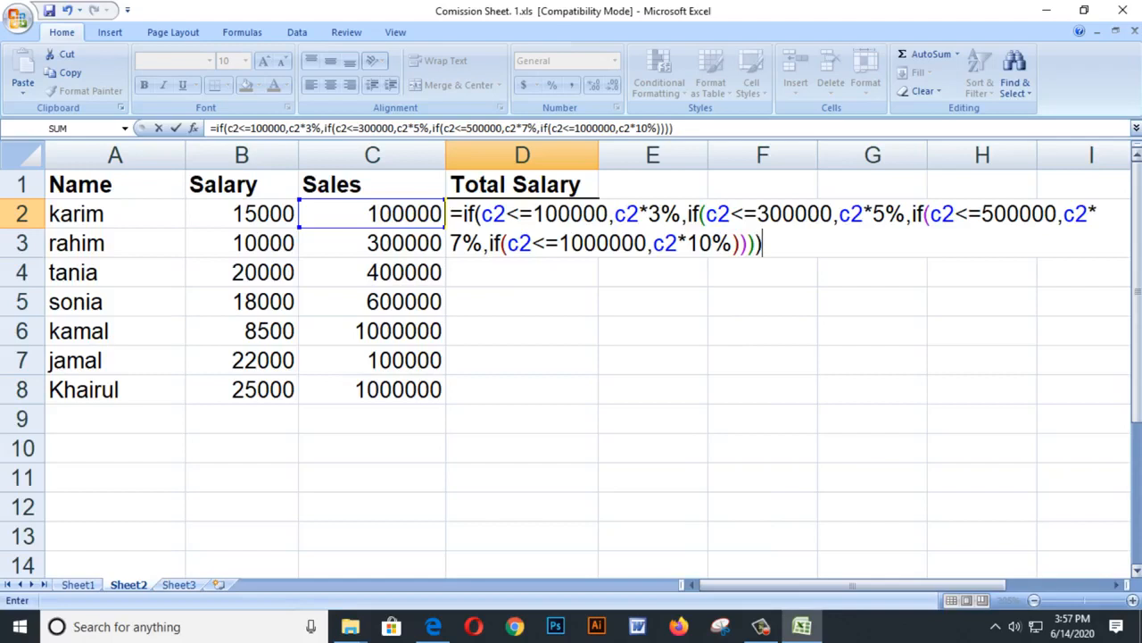
key(Return)
Step: Add the base salary to the commission by appending +b2 to the end of the D2 formula
click(535, 208)
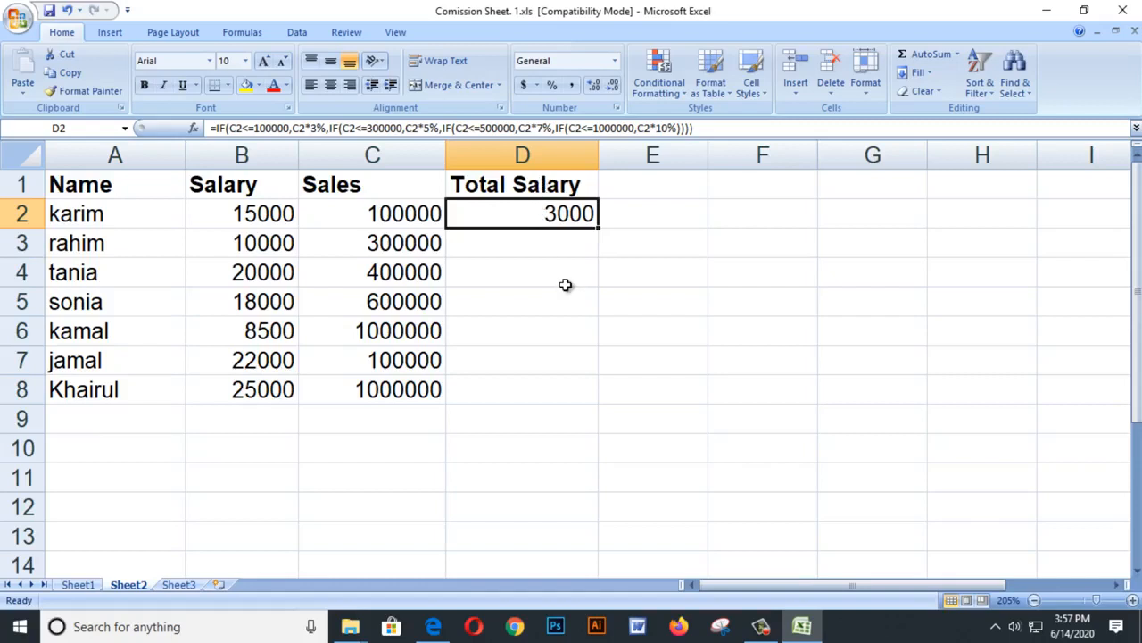
double_click(571, 214)
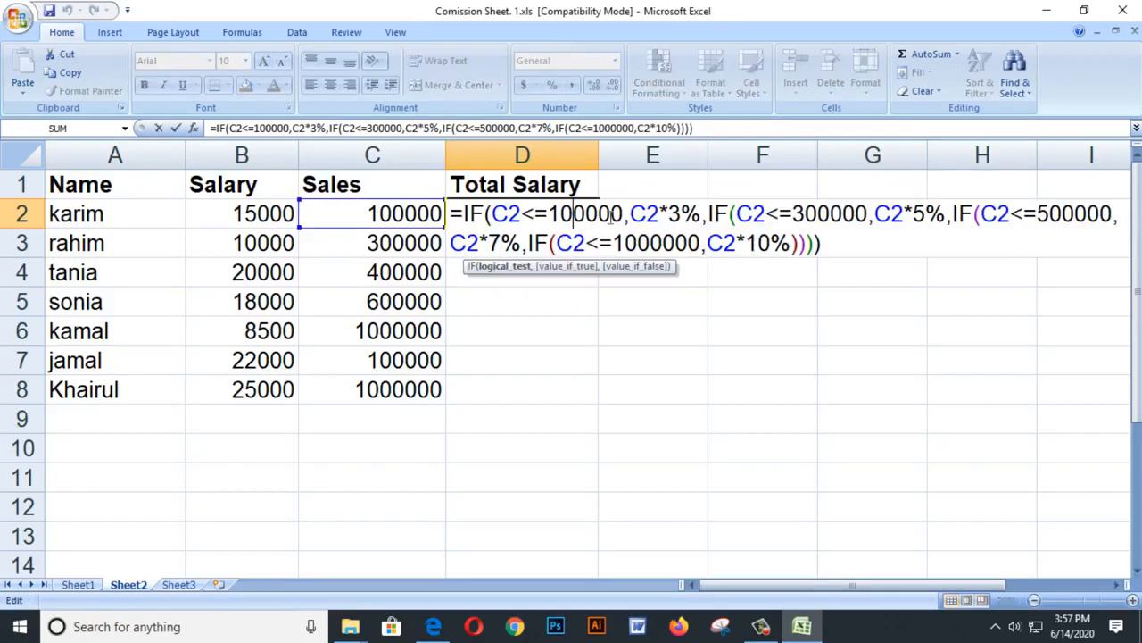
text(+)
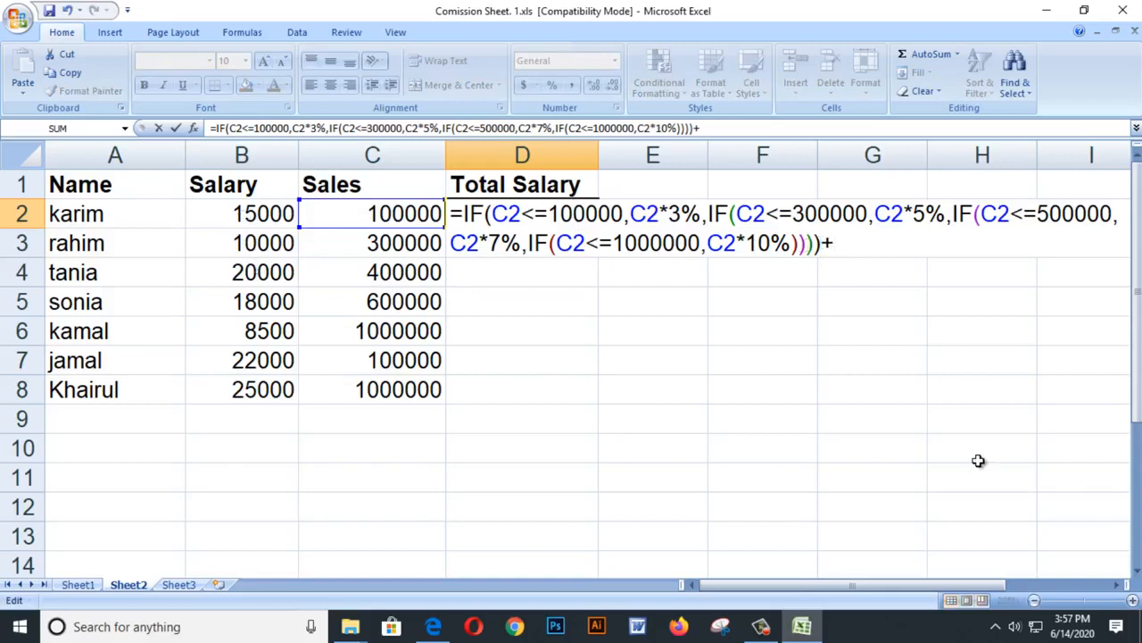
text(b2)
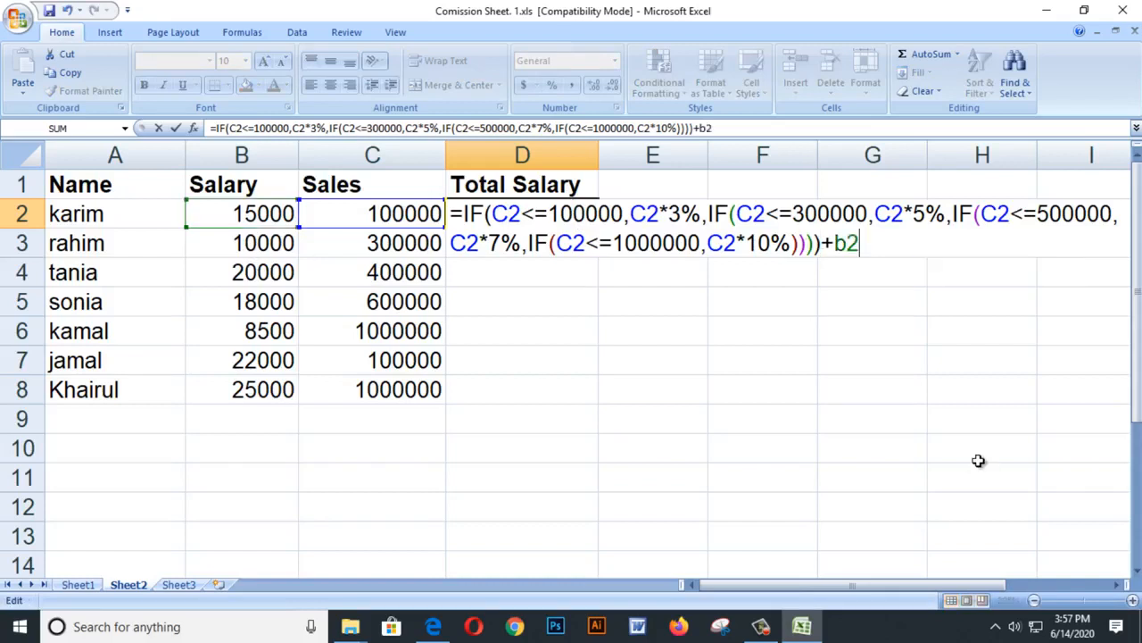
key(Return)
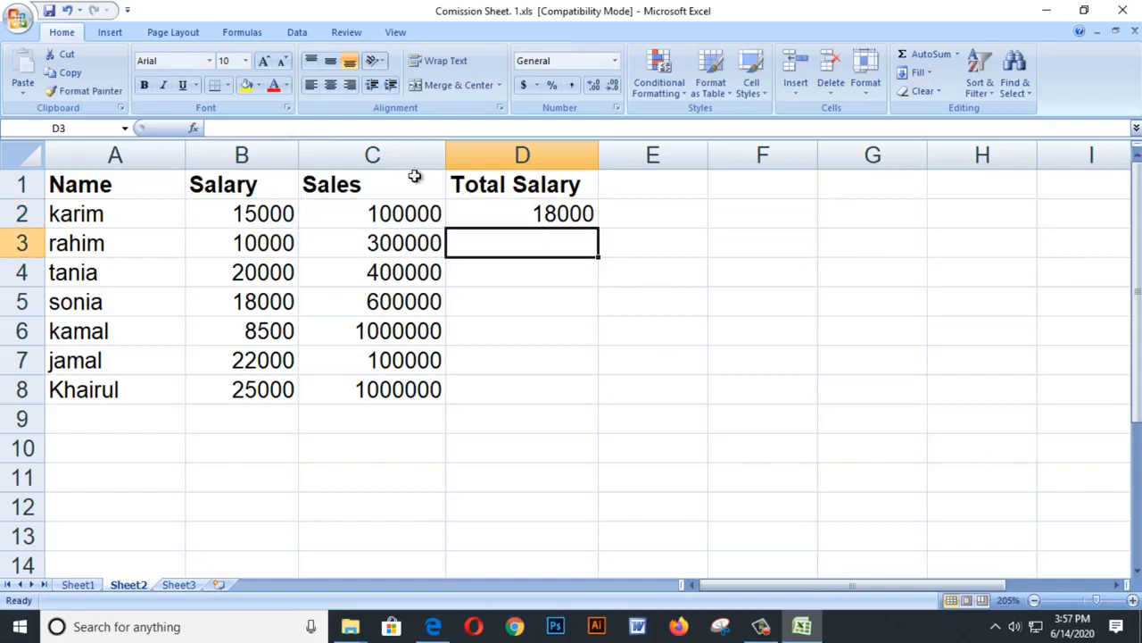
Step: Fill the Total Salary formula from D2 down through D8
click(408, 219)
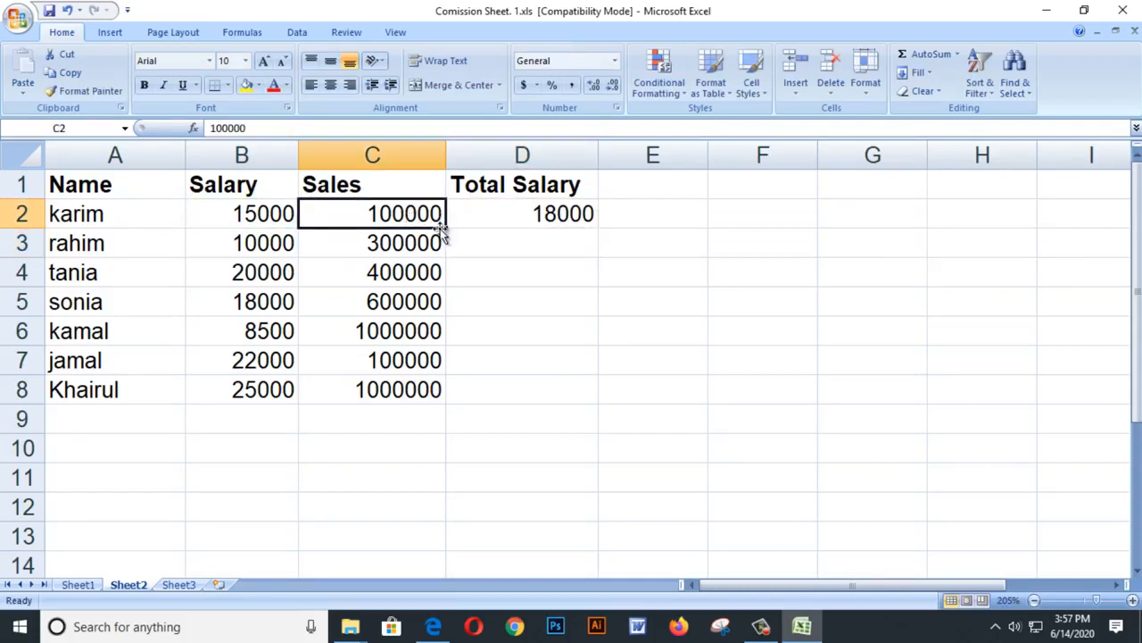
click(554, 218)
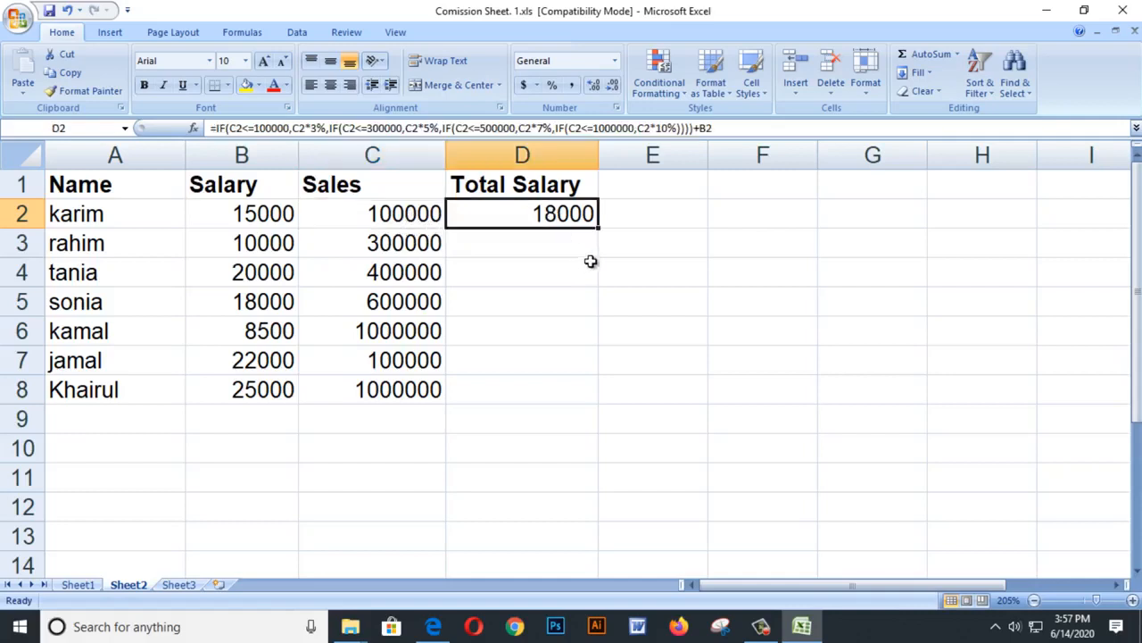
drag(599, 227, 606, 408)
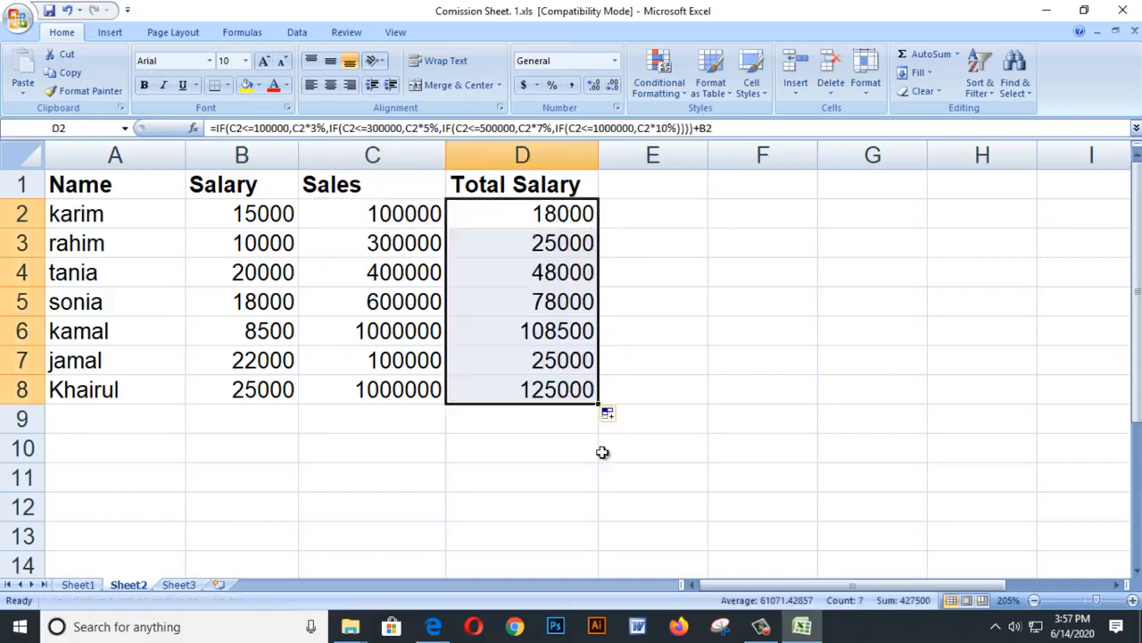
Step: Add a test record in row 9 with the name zxczx, a salary of 10000 and sales of 100000
click(73, 418)
text(zxczx)
click(255, 419)
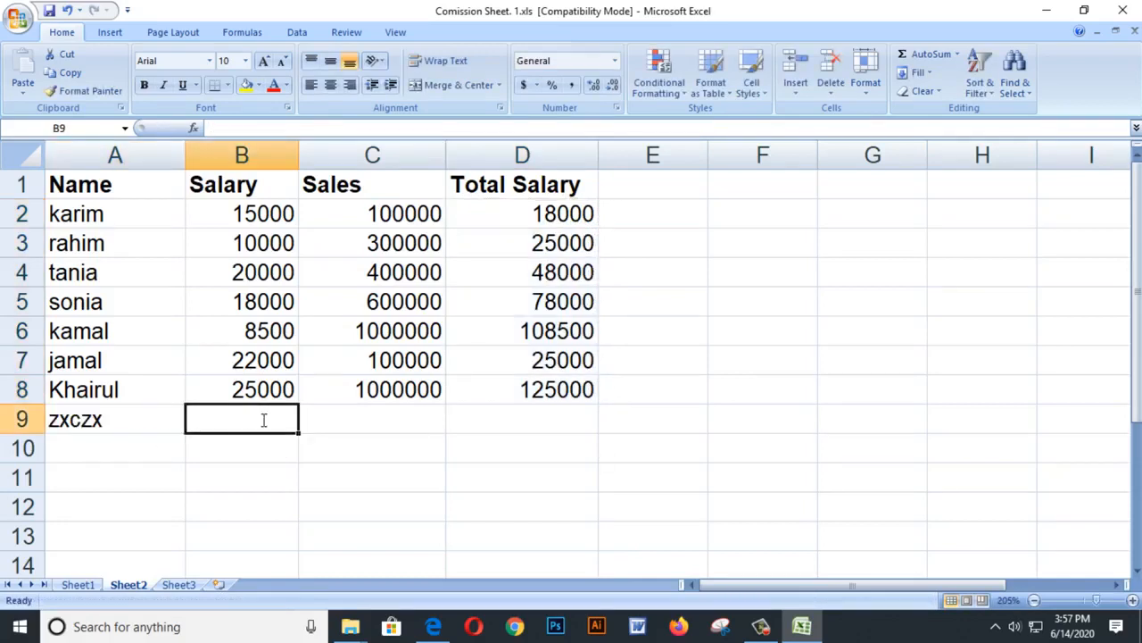
text(10000)
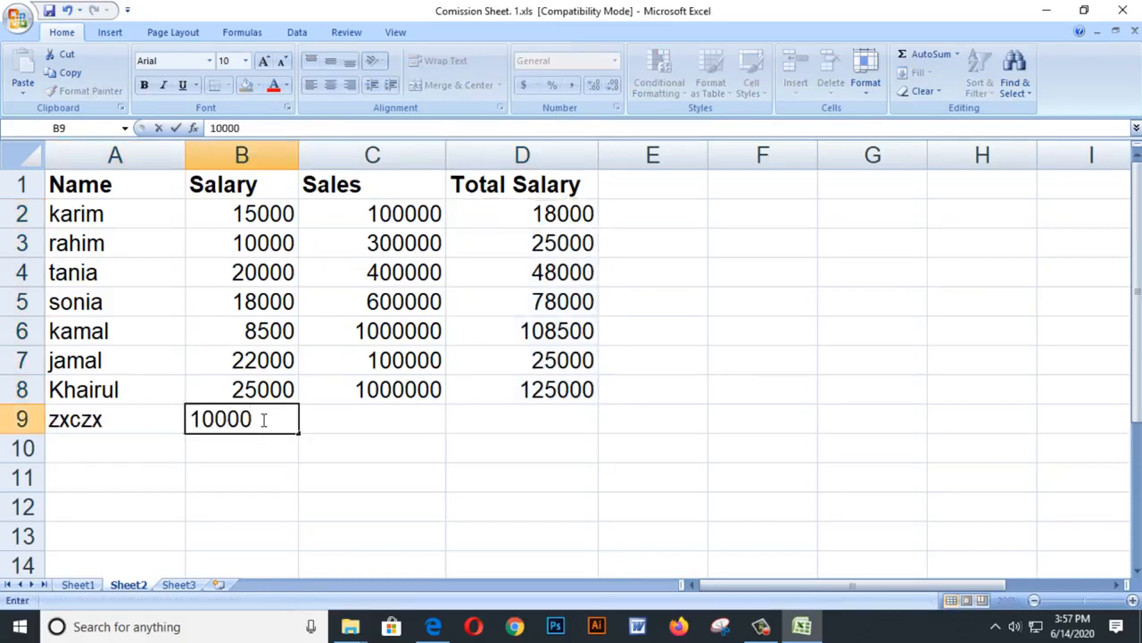
key(Tab)
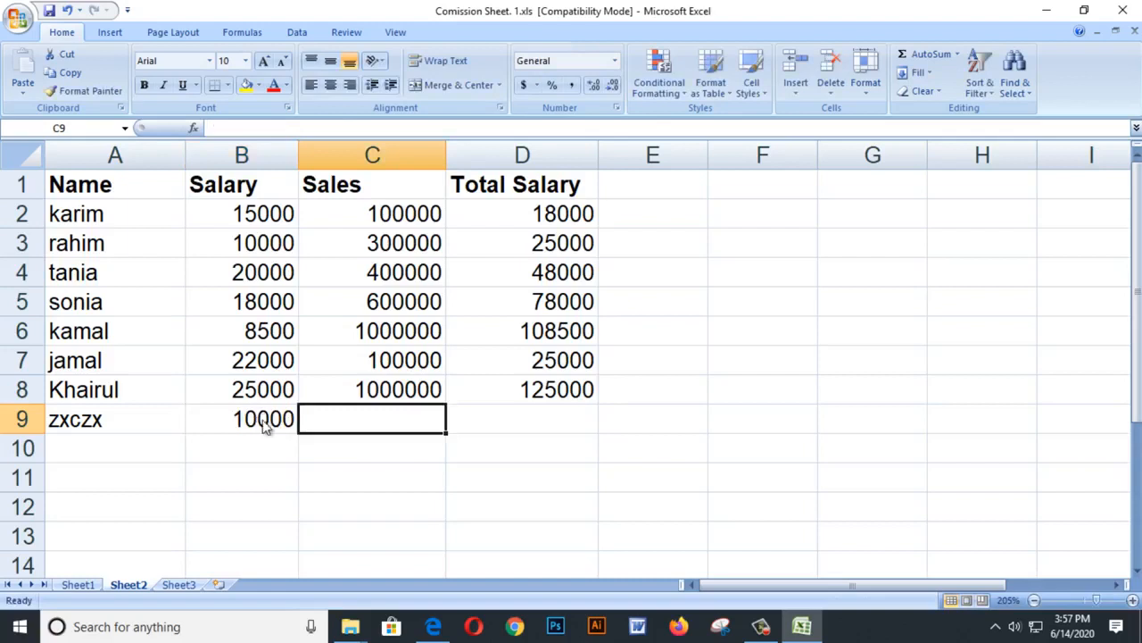
text(10000)
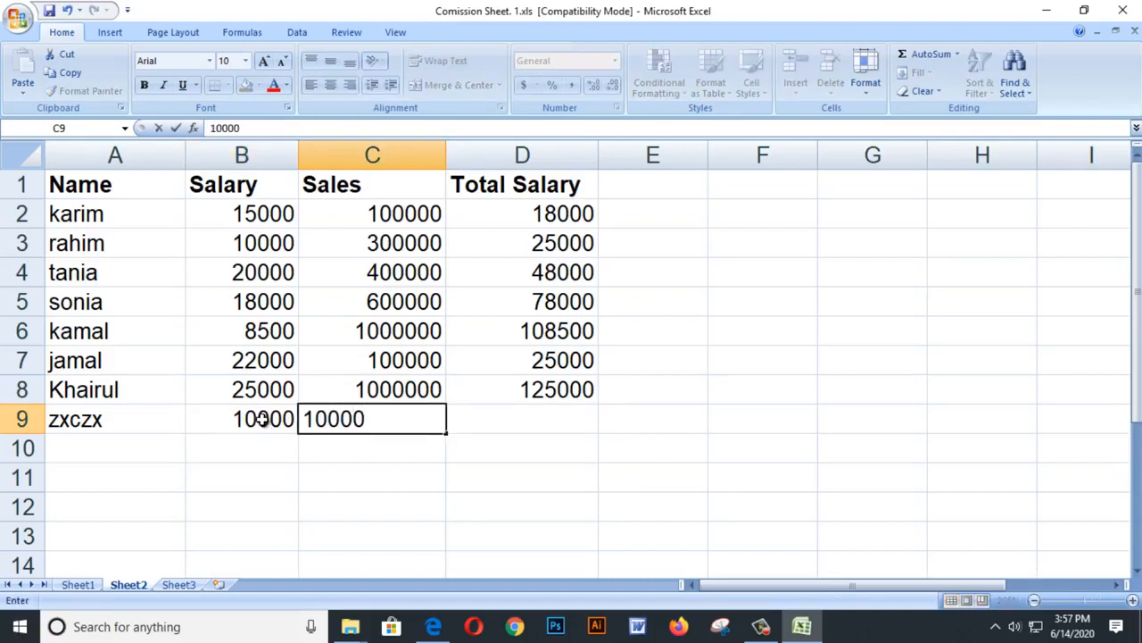
text(0)
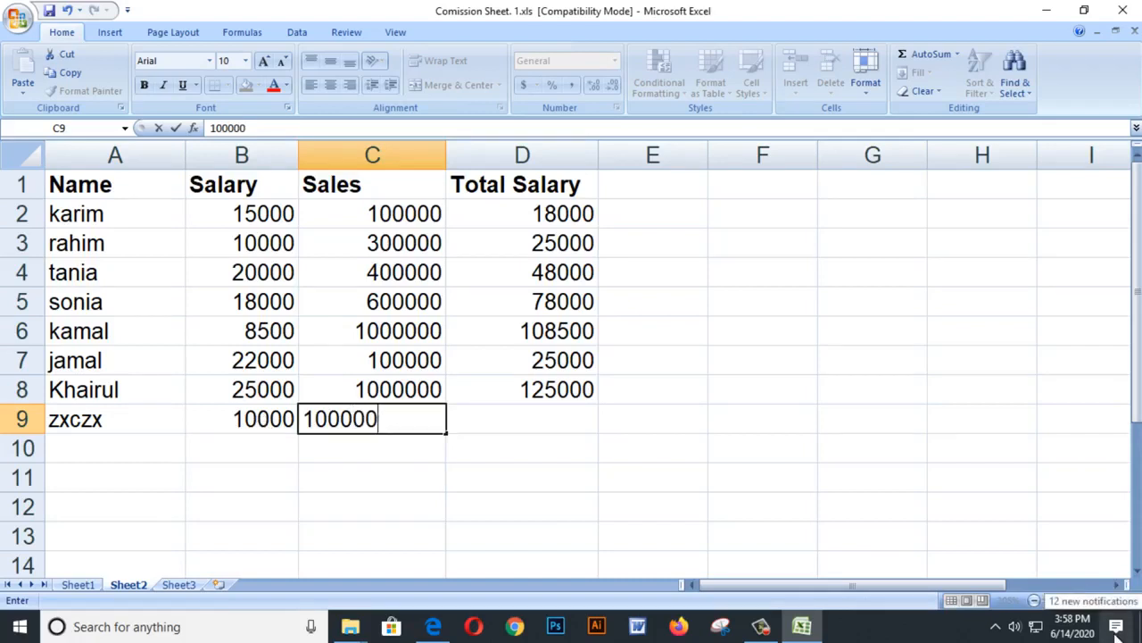
key(Return)
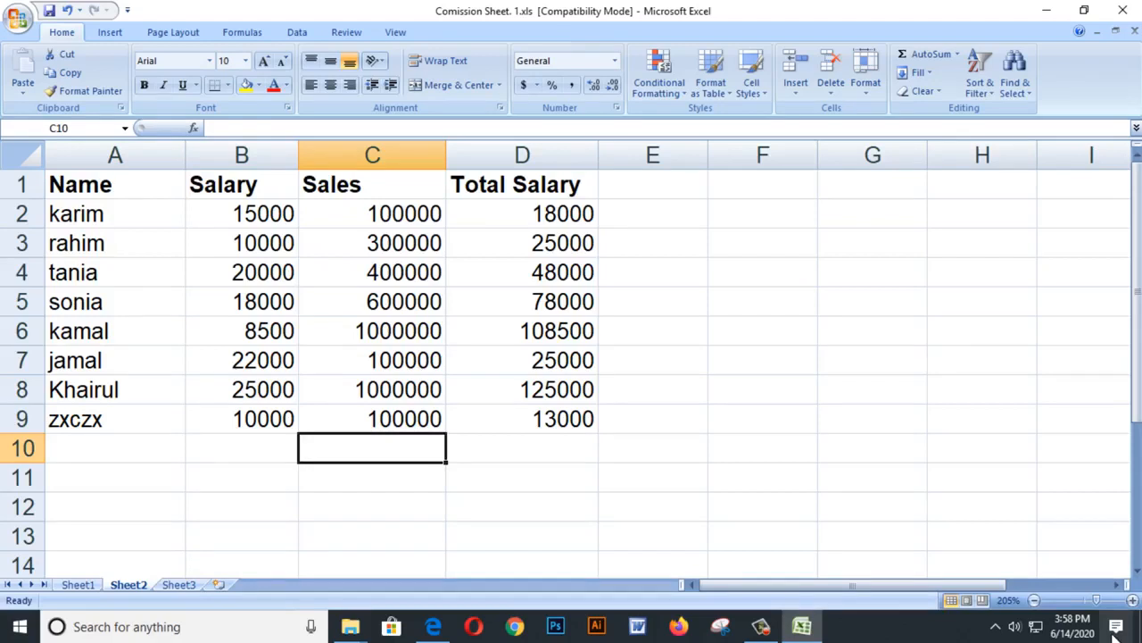
click(77, 585)
click(474, 401)
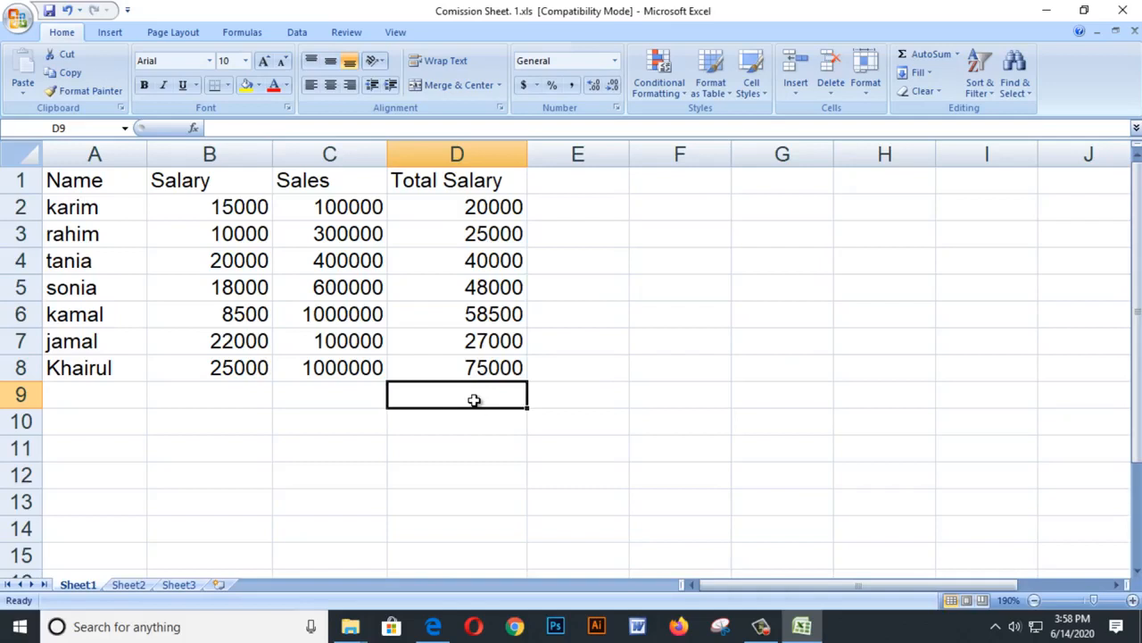
click(128, 585)
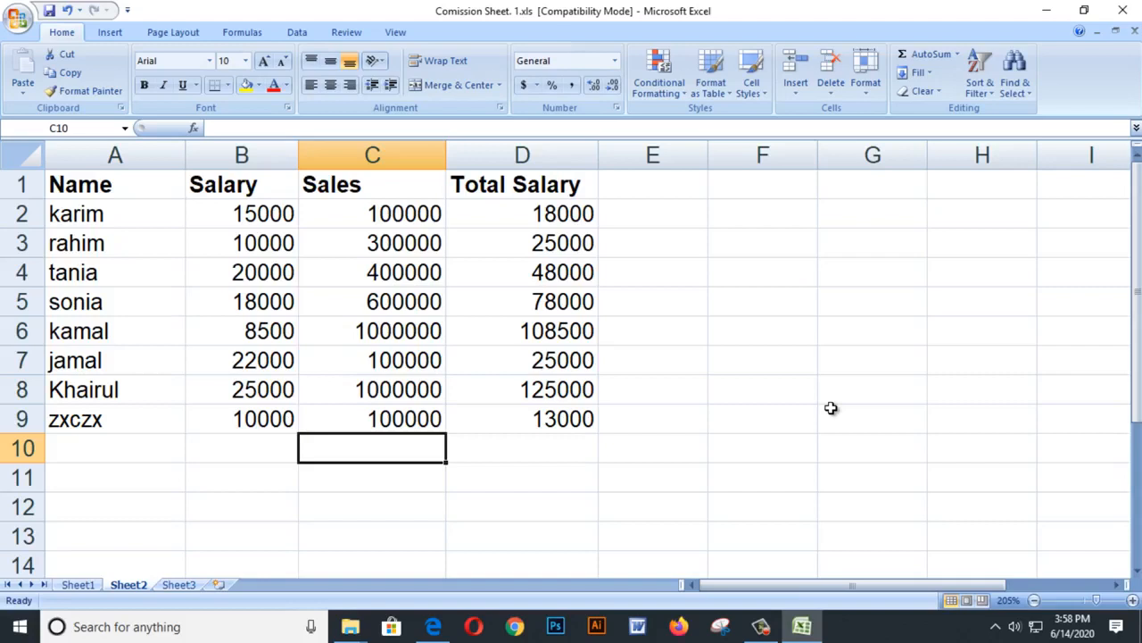
Step: Add another test record in row 10 of Sheet2 with the name sdfds, salary 5000 and sales 500000
click(95, 449)
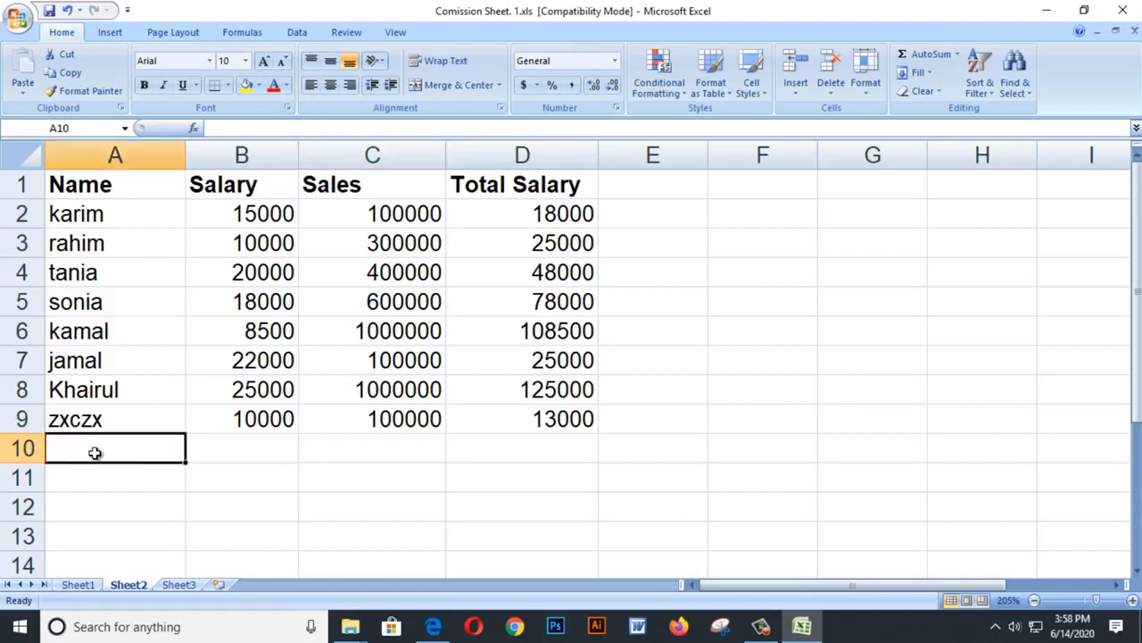
text(sdfds)
click(279, 447)
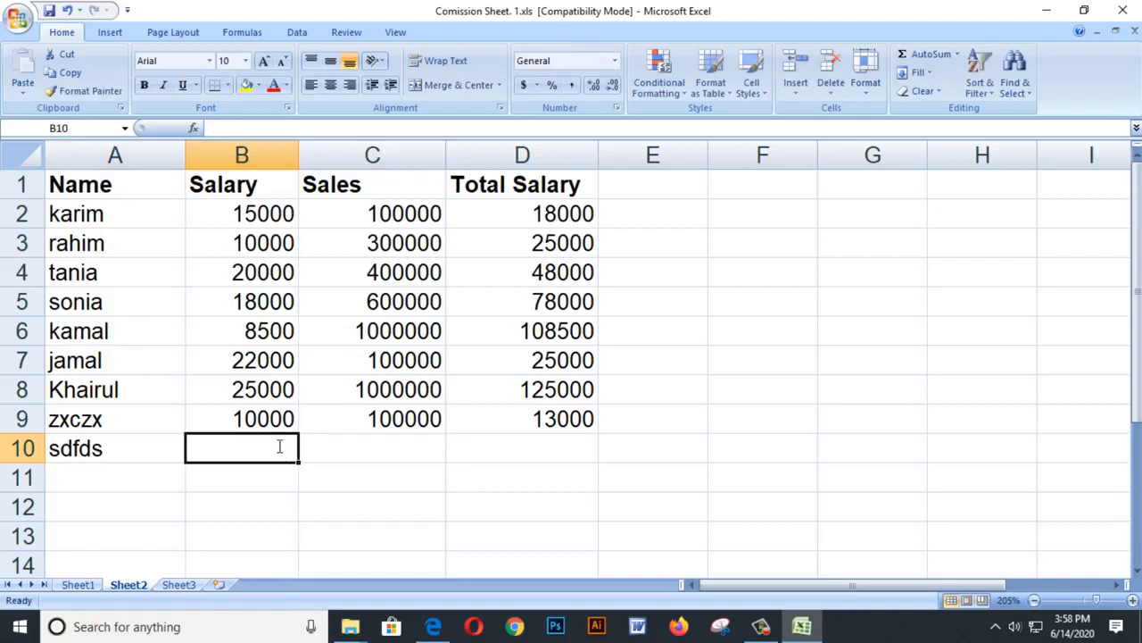
text(5000)
key(Tab)
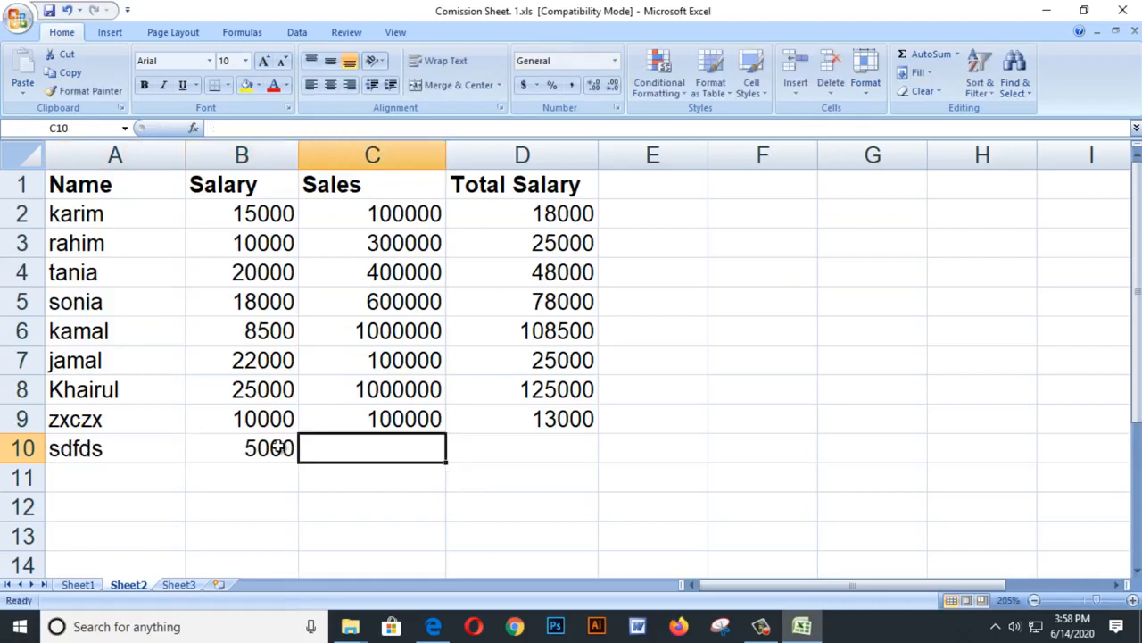
text(500)
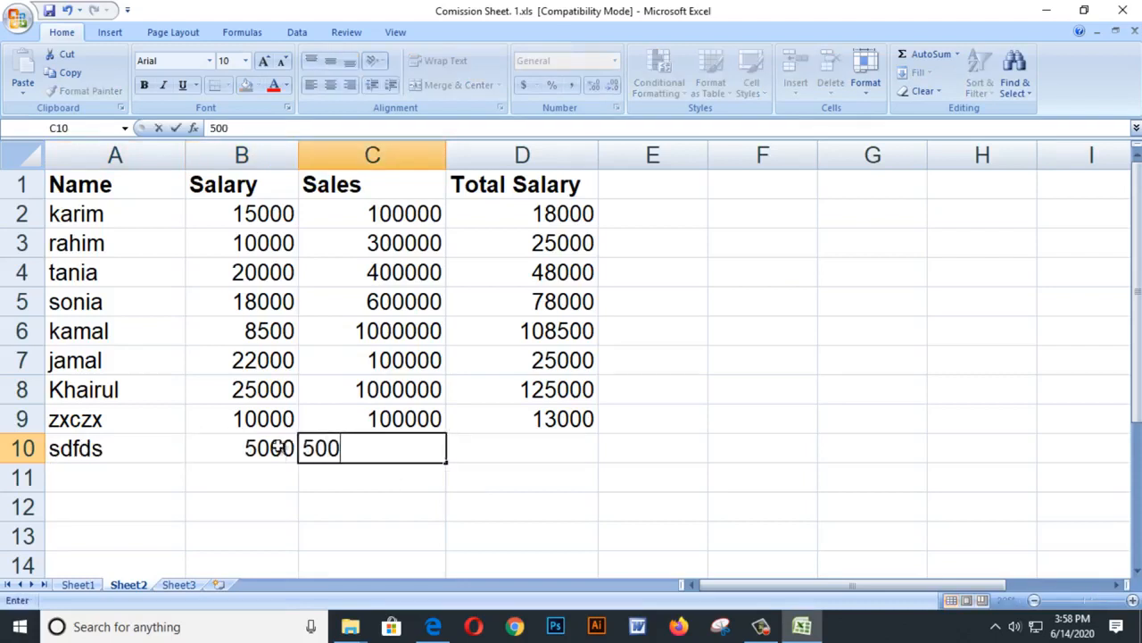
text(000)
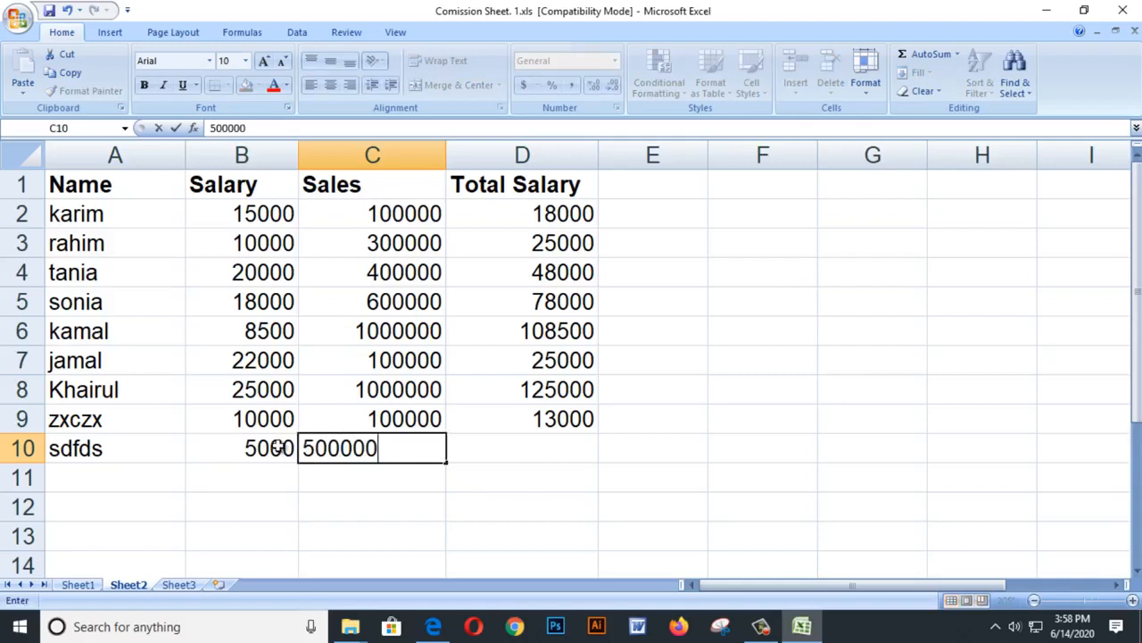
key(Return)
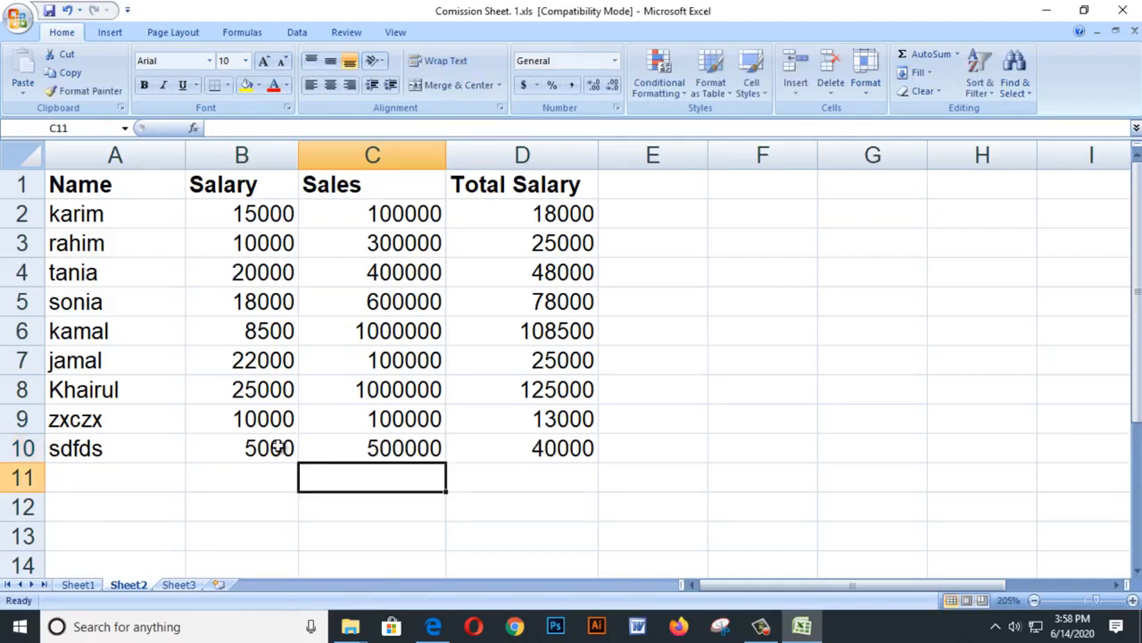